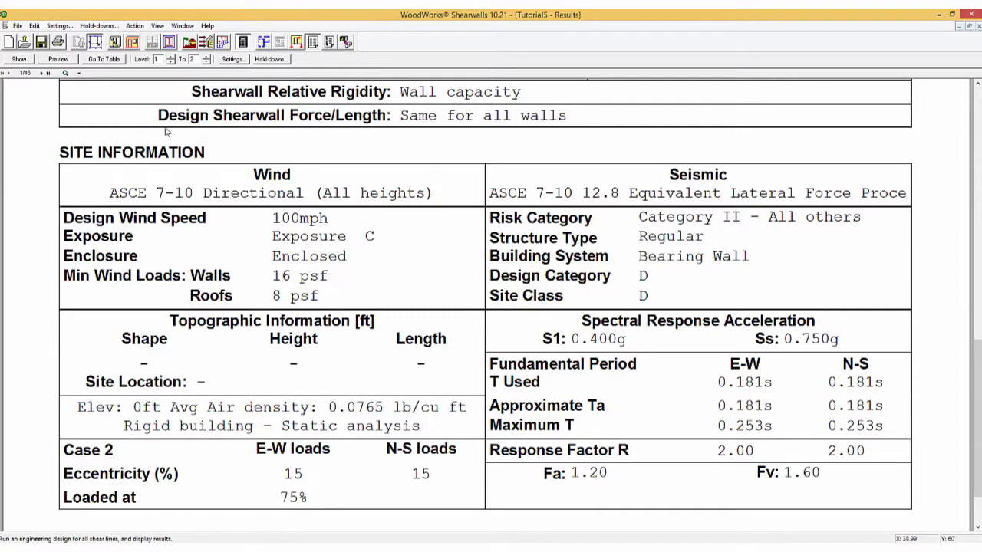
Review the seismic risk category options in the load generation site information, keeping Category II - All others.
left_click(189, 42)
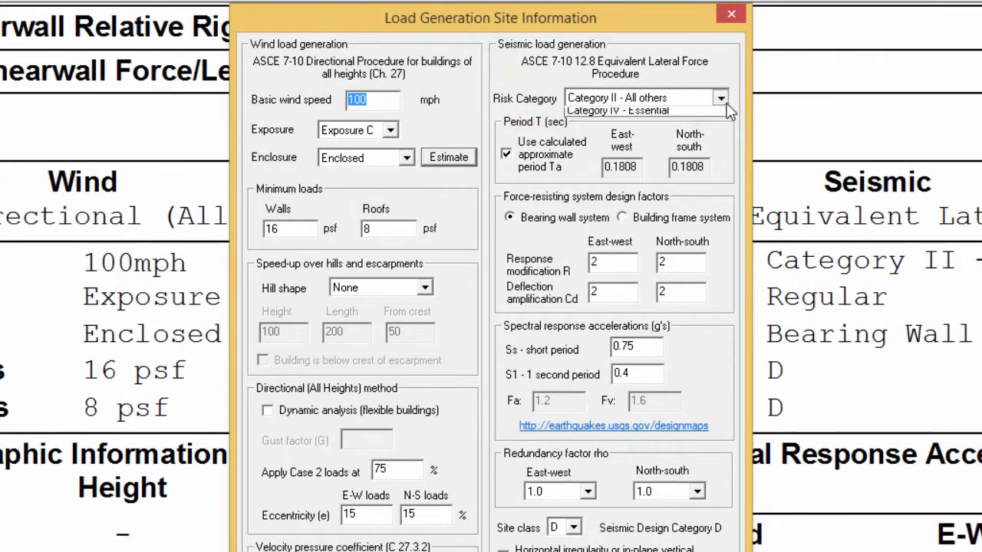
left_click(721, 98)
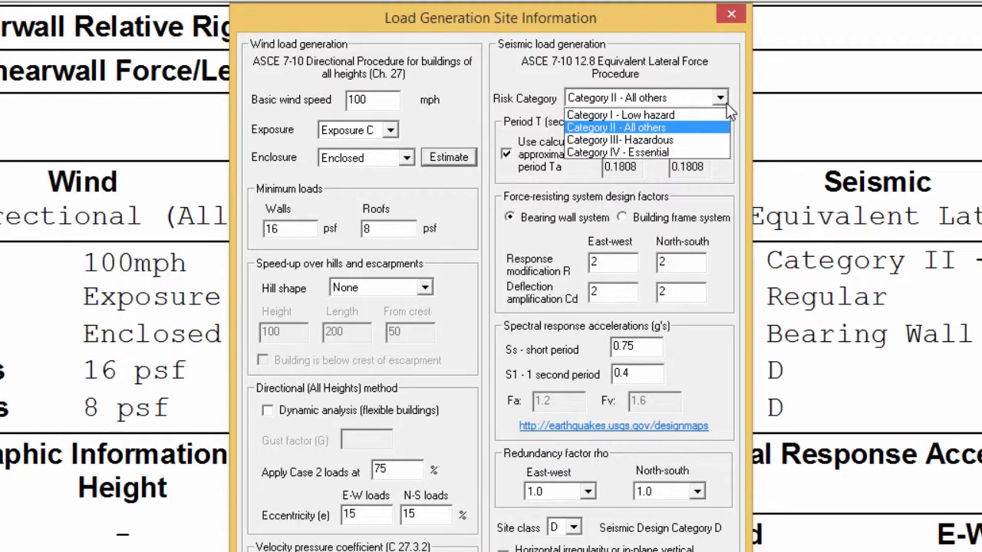
left_click(729, 112)
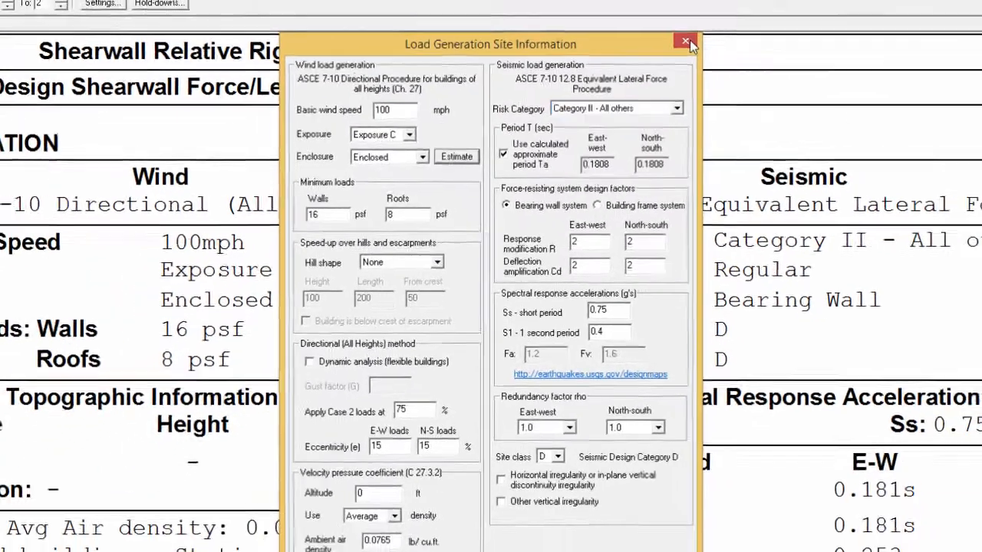
left_click(687, 41)
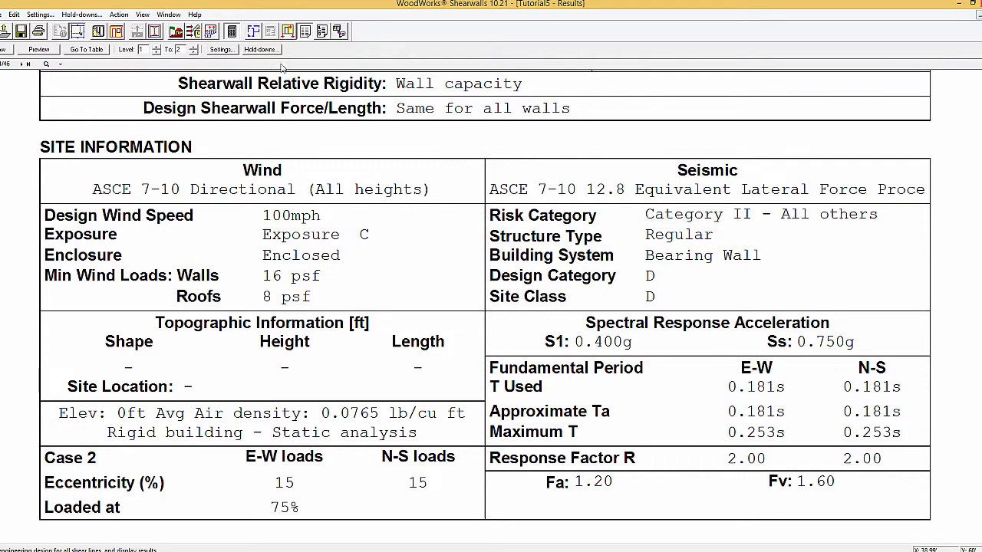
Set the short-period spectral response acceleration Ss to 2 in the site information and proceed to load generation.
left_click(176, 31)
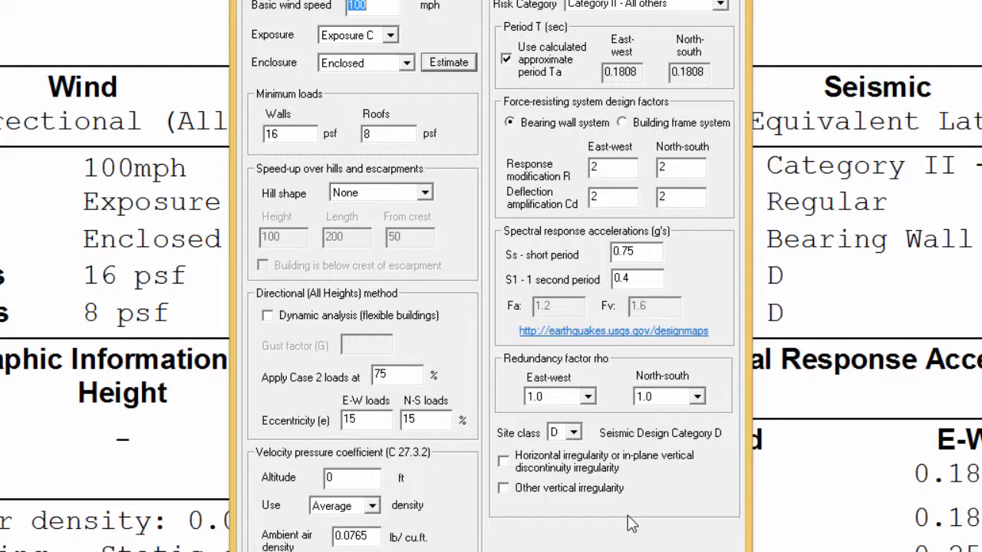
left_click_drag(650, 254, 585, 251)
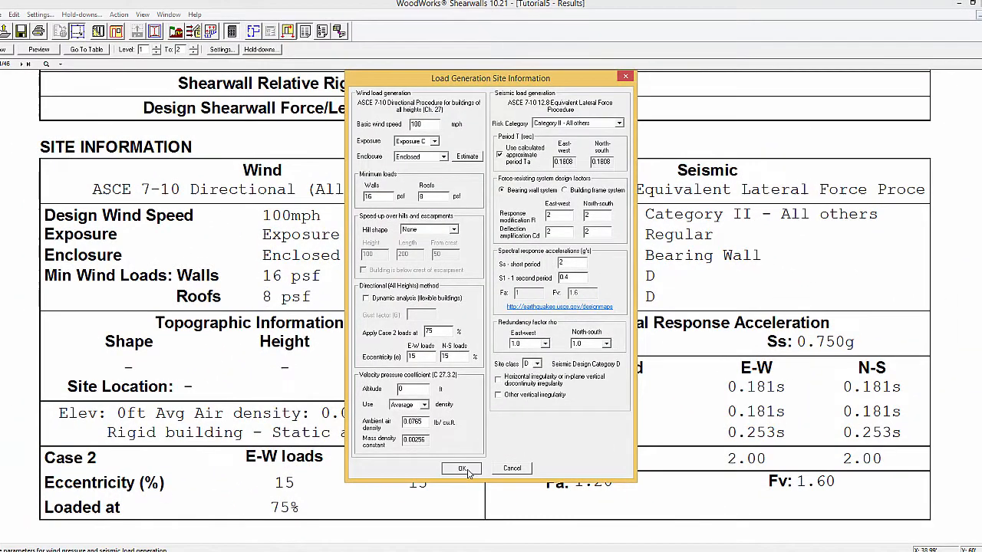
left_click(462, 468)
left_click(480, 313)
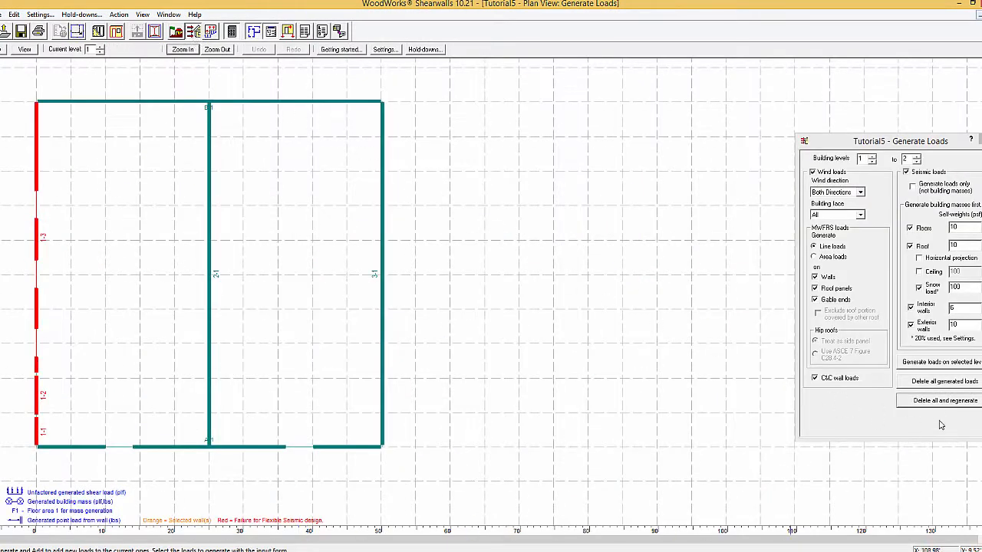
Delete and regenerate all wind and seismic loads for levels 1 to 2, and run the shearwall design.
left_click(936, 406)
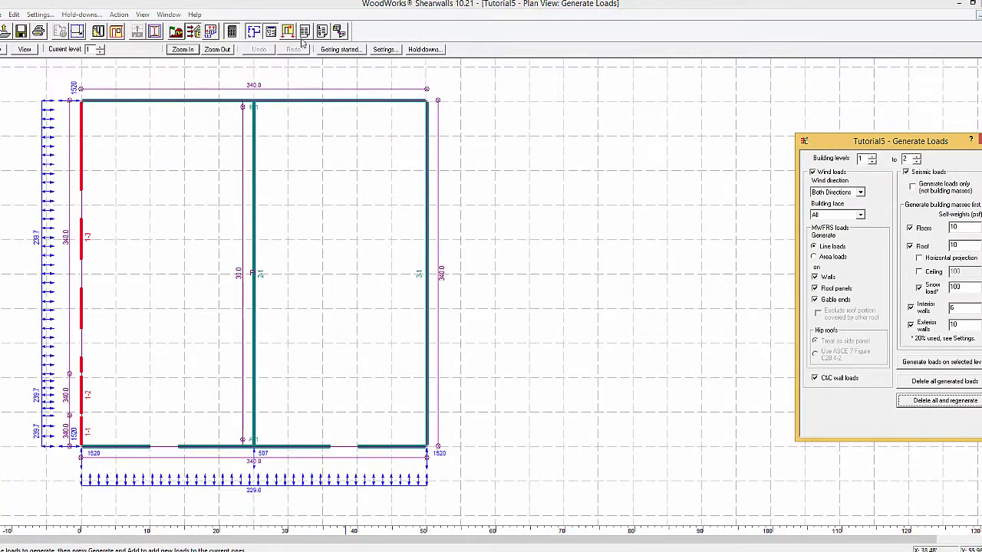
left_click(231, 31)
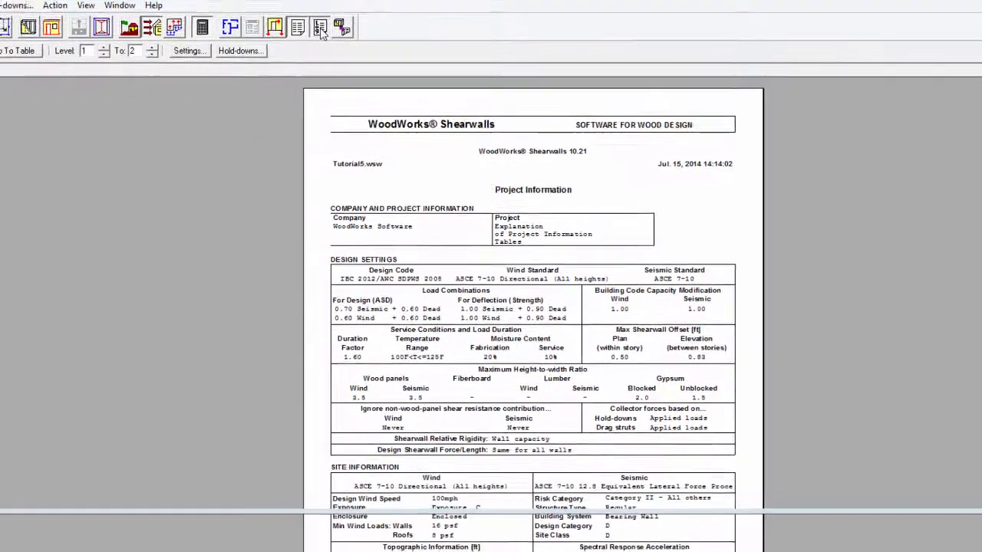
Examine the log file's seismic load generation section, including the site inputs and total design base shear calculation.
left_click(319, 28)
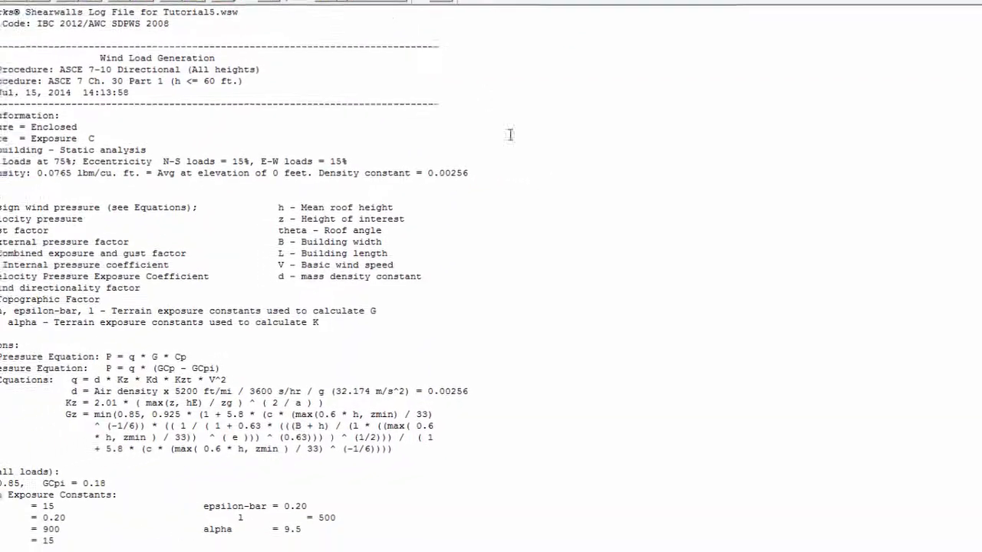
scroll(488, 131, "down", 9)
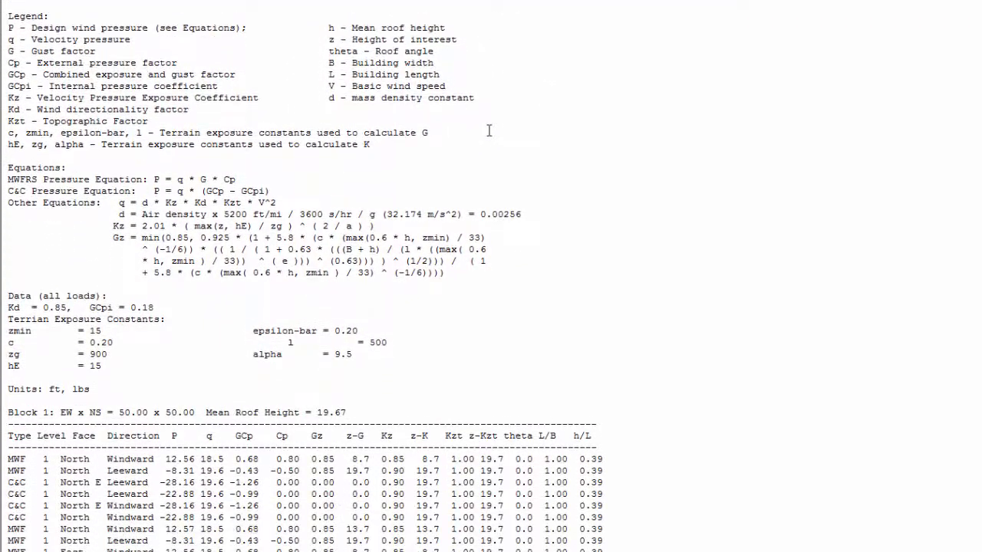
scroll(488, 131, "down", 20)
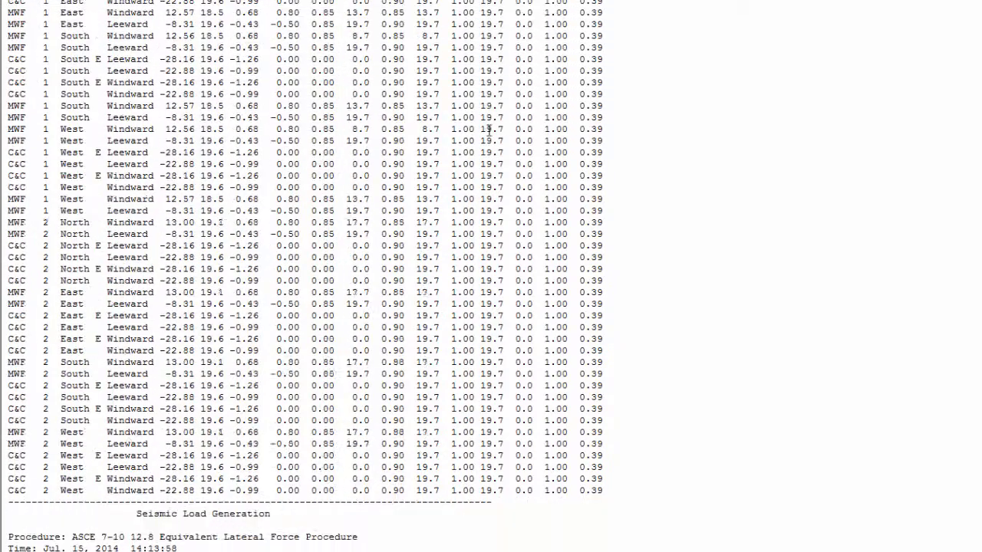
scroll(489, 131, "down", 3)
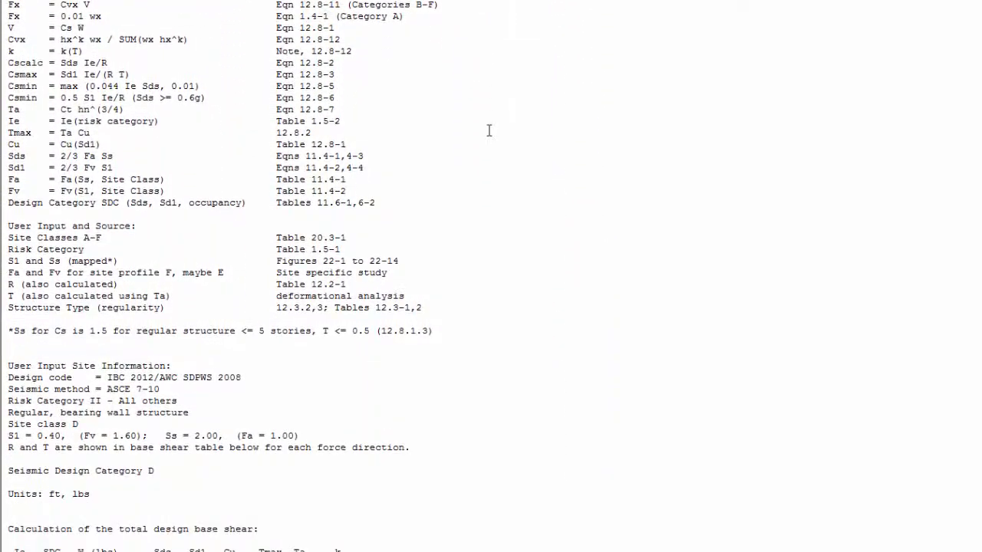
scroll(489, 131, "down", 3)
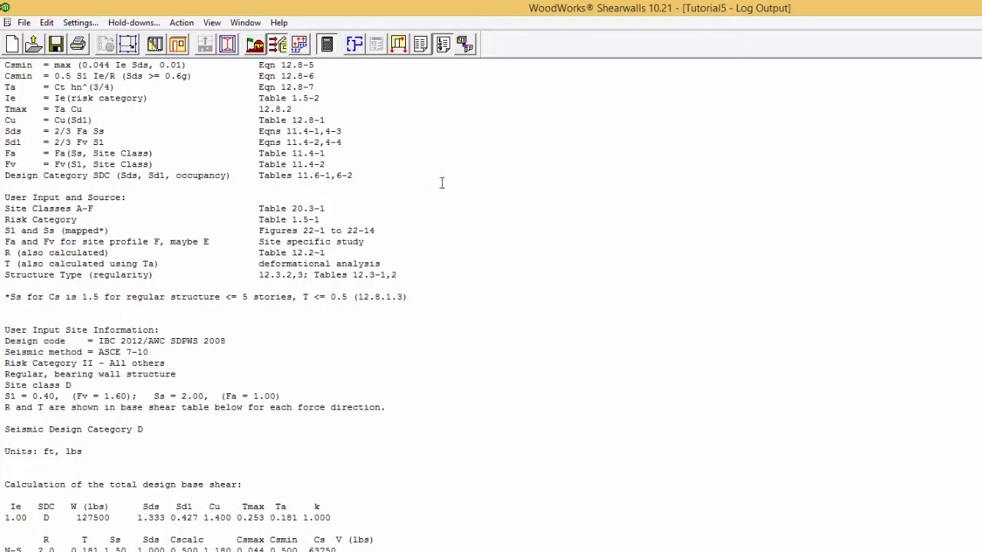
Enable Other vertical irregularity in the site information and proceed to load generation.
left_click(254, 44)
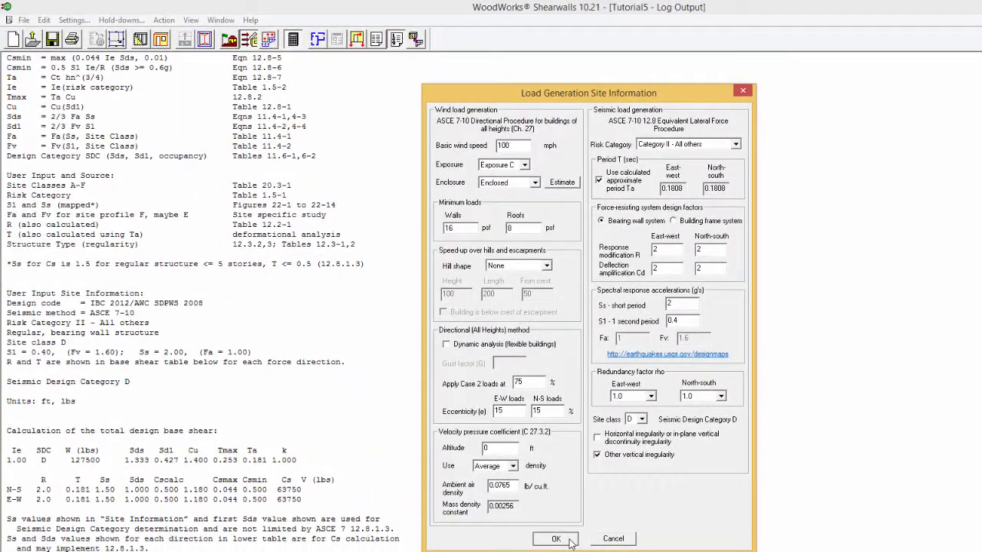
left_click(571, 540)
left_click(577, 360)
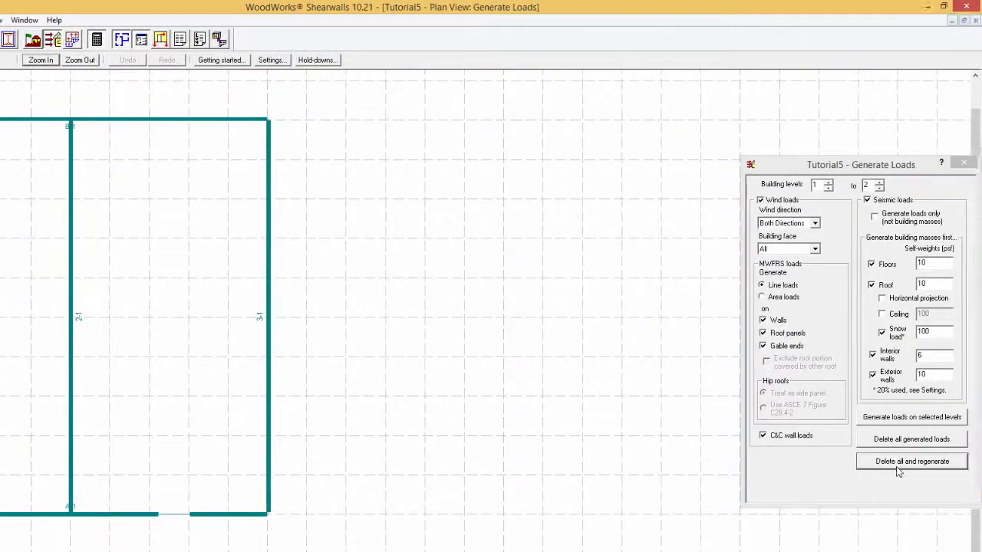
Regenerate all loads for the vertically irregular structure and rerun the shearwall design.
left_click(898, 462)
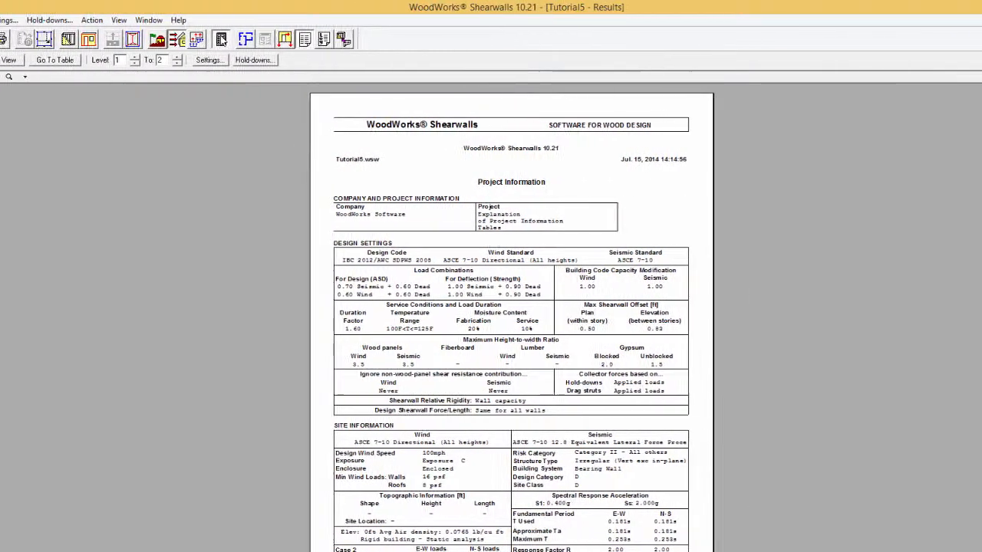
left_click(226, 40)
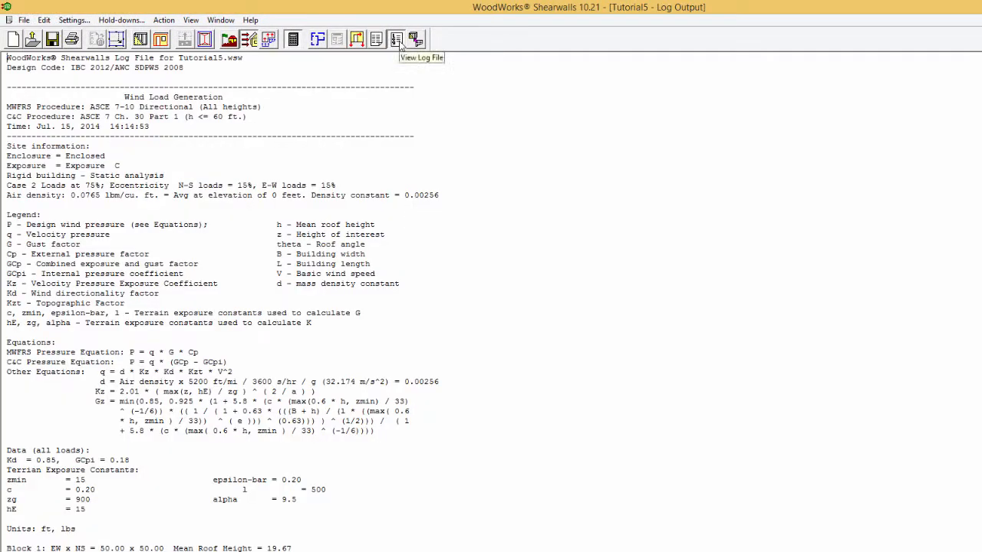
Check the irregular structure's base shear calculation in the log file and return to the design results.
scroll(641, 128, "down", 20)
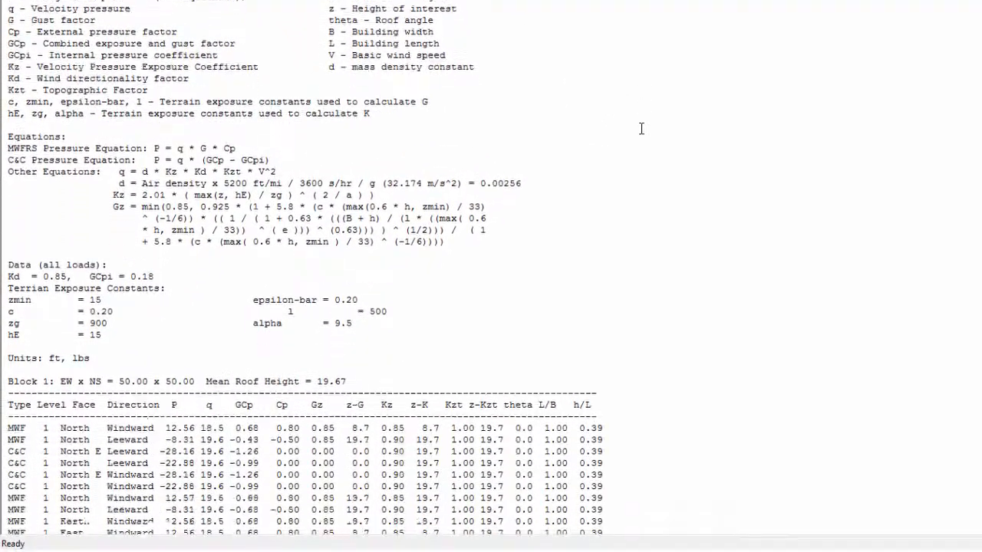
scroll(641, 128, "down", 16)
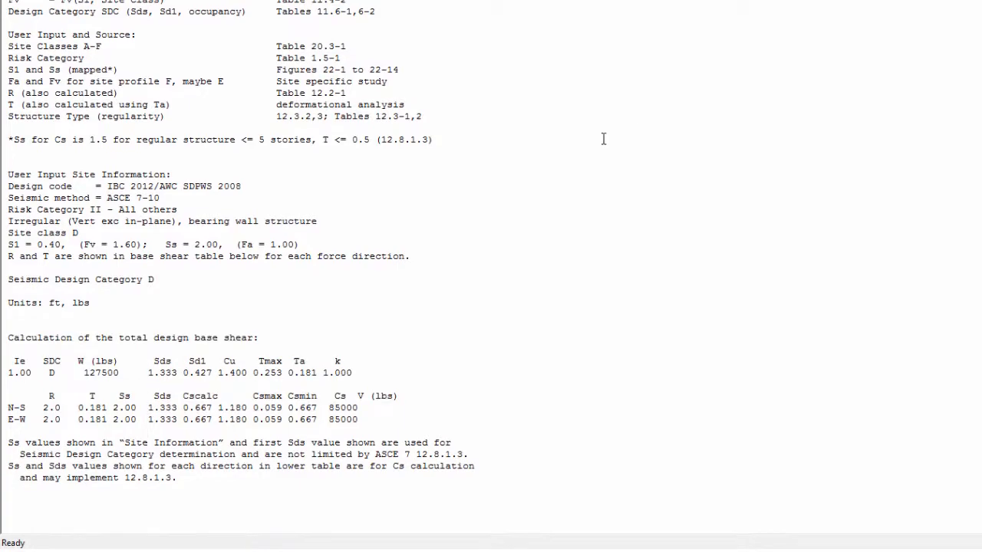
left_click(329, 29)
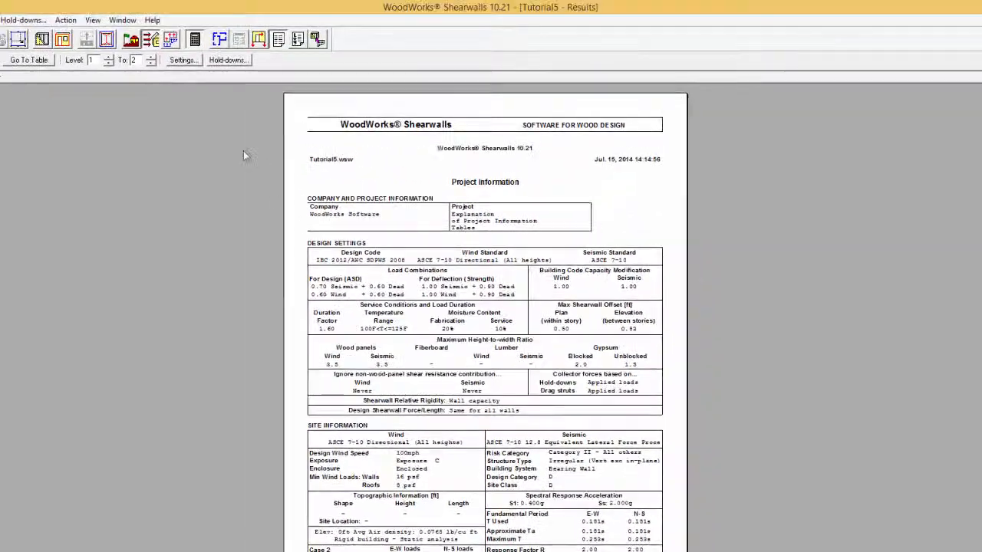
Switch the site information's irregularity from Other vertical to Horizontal irregularity or in-plane vertical discontinuity.
left_click(136, 40)
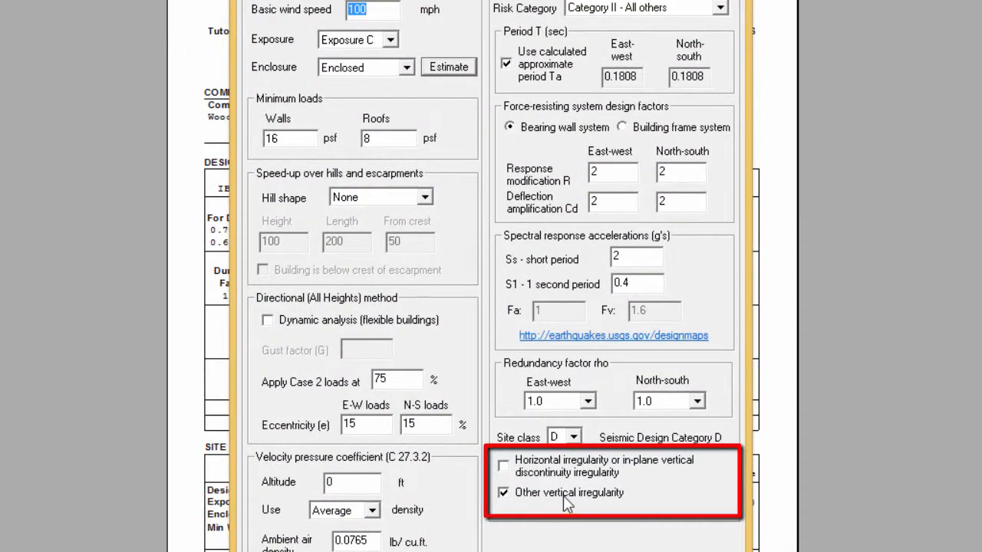
left_click(504, 492)
left_click(503, 465)
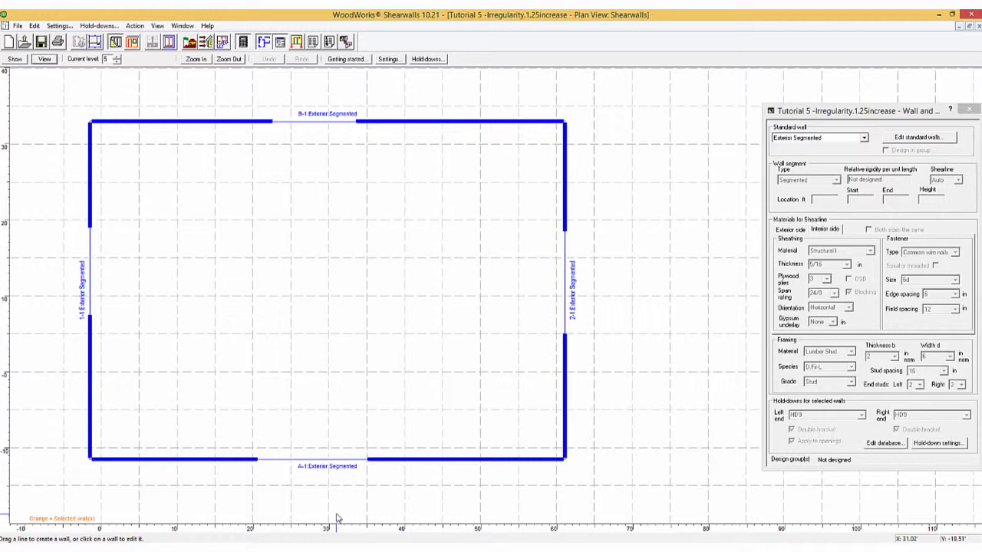
Select wall A-1 on level 5 and view the elevation of its shearline.
left_click(330, 468)
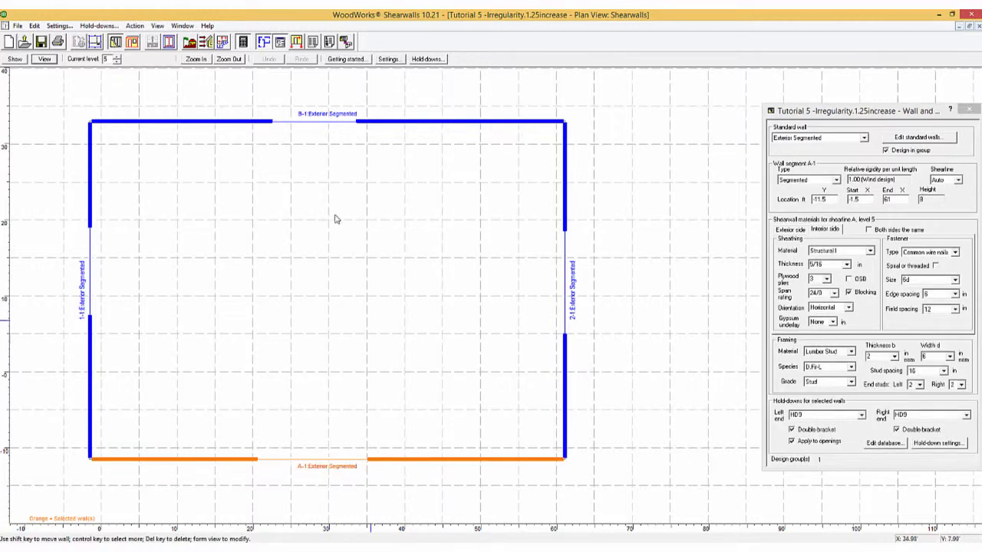
left_click(297, 44)
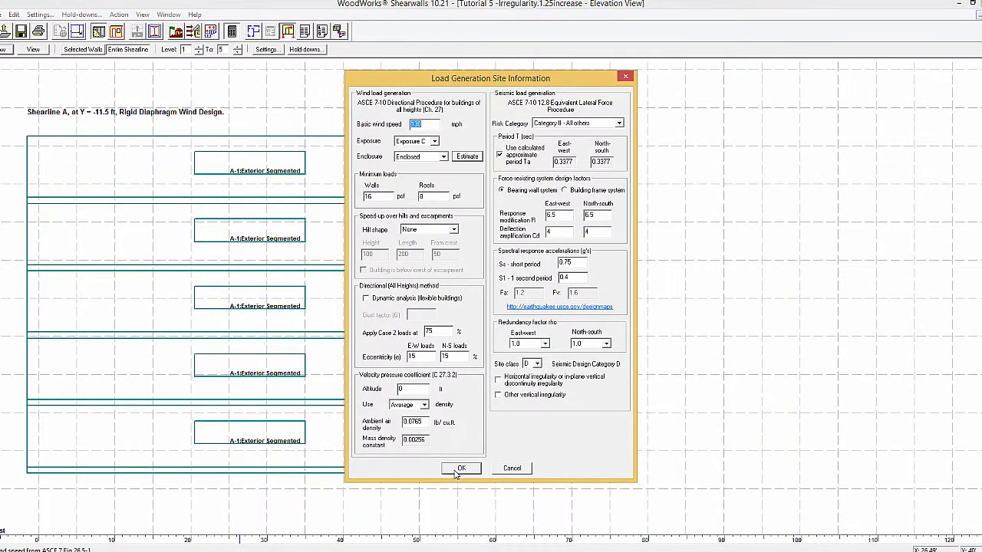
Accept the site information without irregularities, generate the loads for levels 1 to 5, and run the design.
left_click(457, 470)
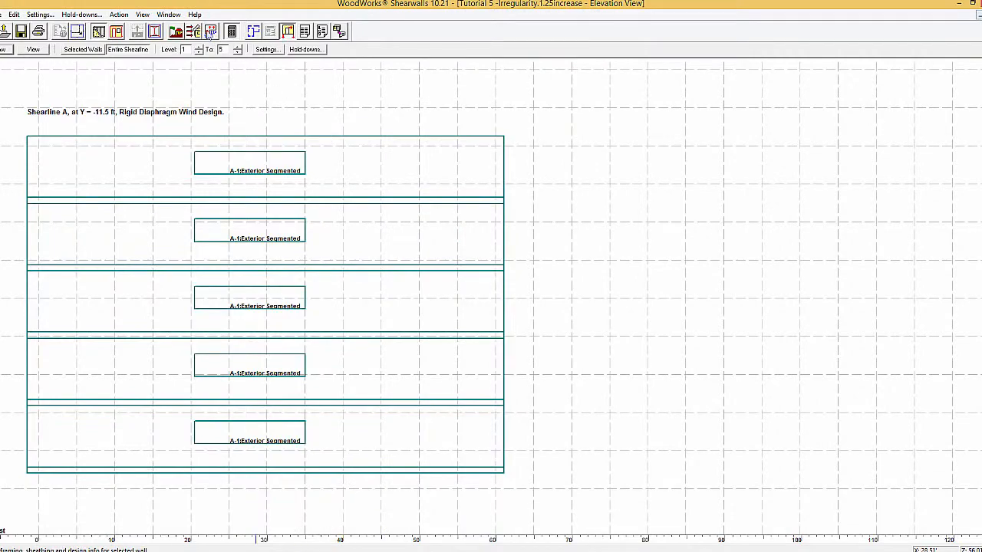
left_click(195, 32)
left_click(934, 364)
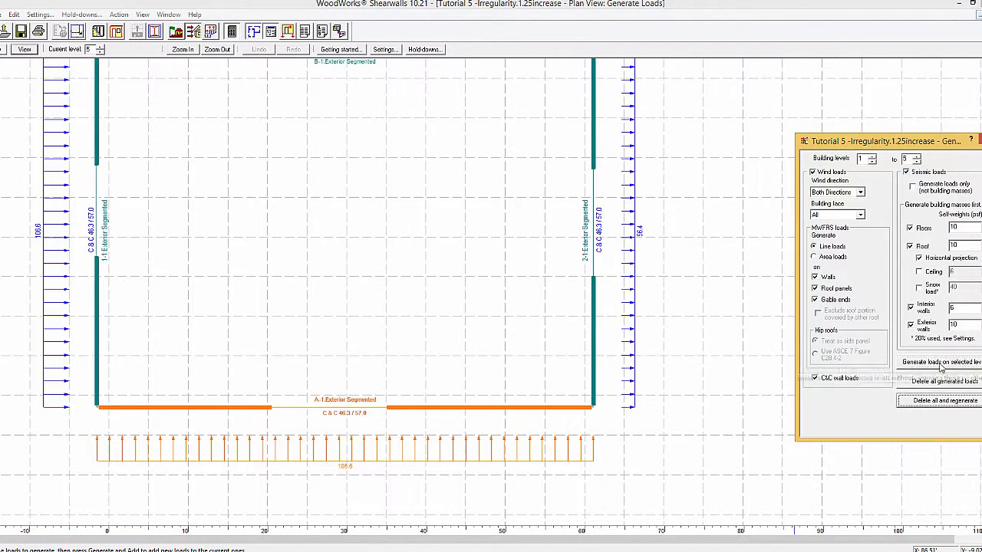
left_click(233, 32)
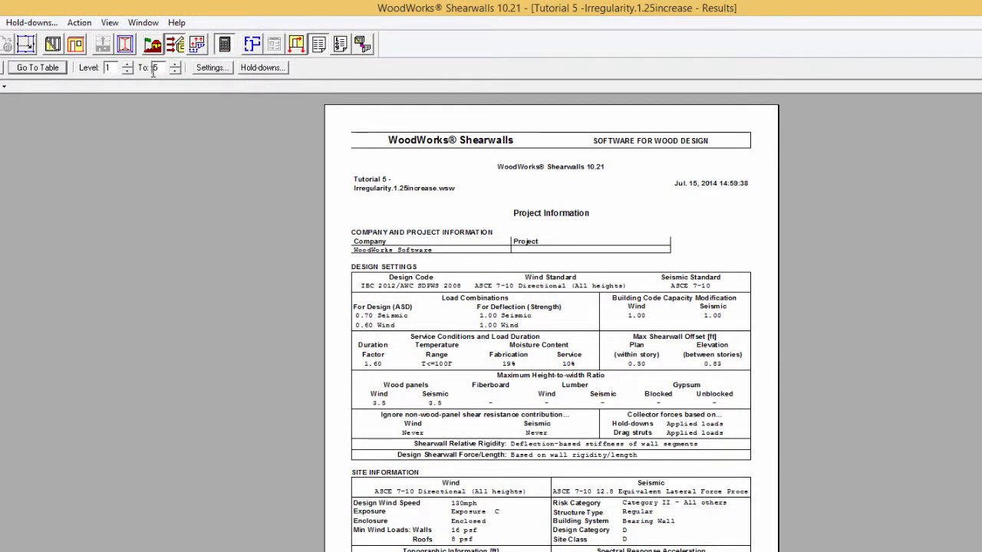
Examine the drag strut forces table and its legend for the flexible diaphragm seismic design.
left_click(42, 70)
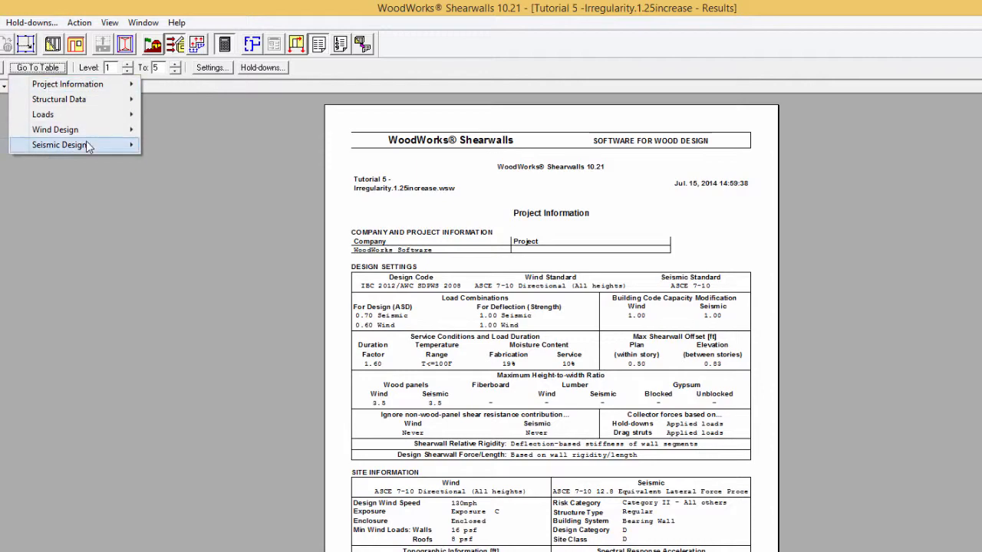
mouse_move(123, 145)
mouse_move(175, 151)
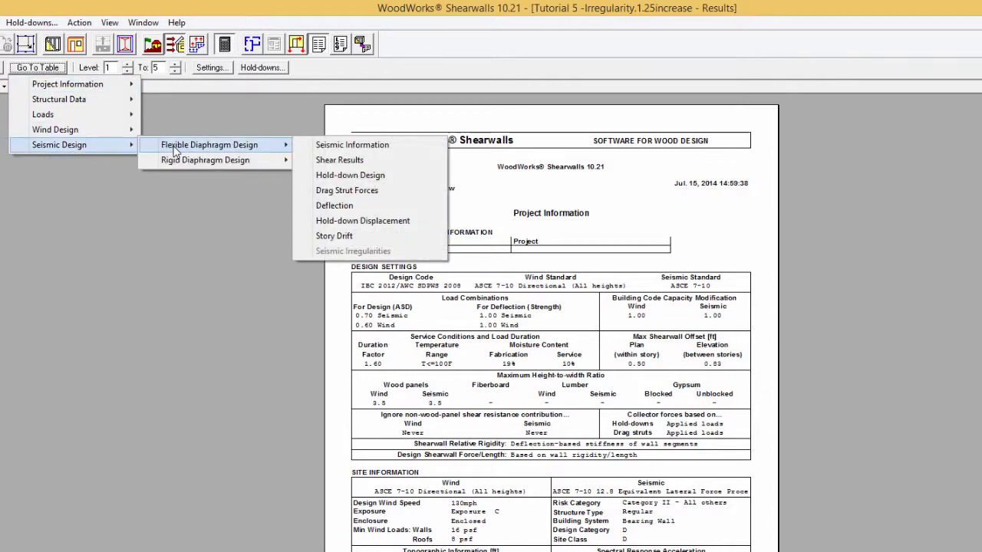
left_click(341, 191)
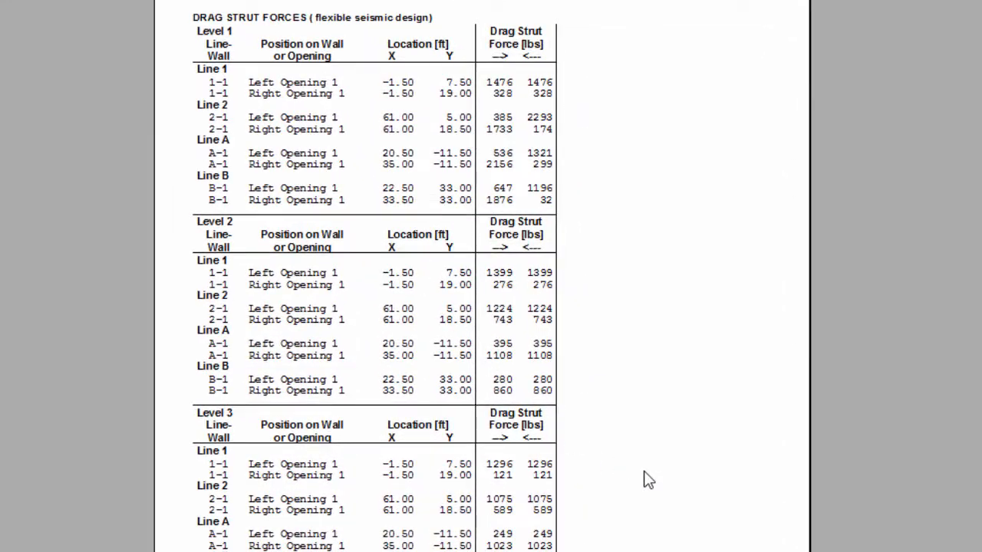
scroll(644, 480, "down", 5)
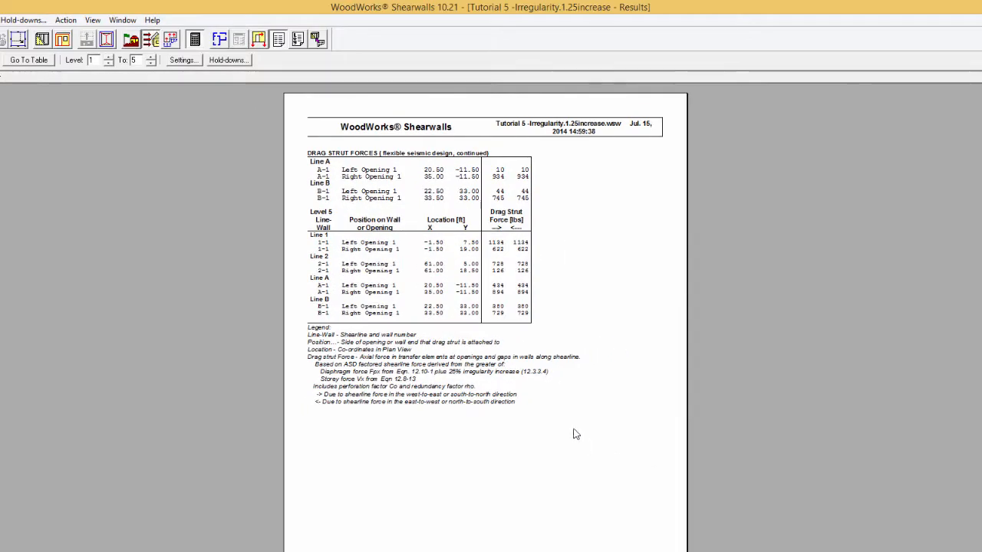
Enable Horizontal irregularity or in-plane vertical discontinuity irregularity in the site information and proceed to load generation.
left_click(135, 40)
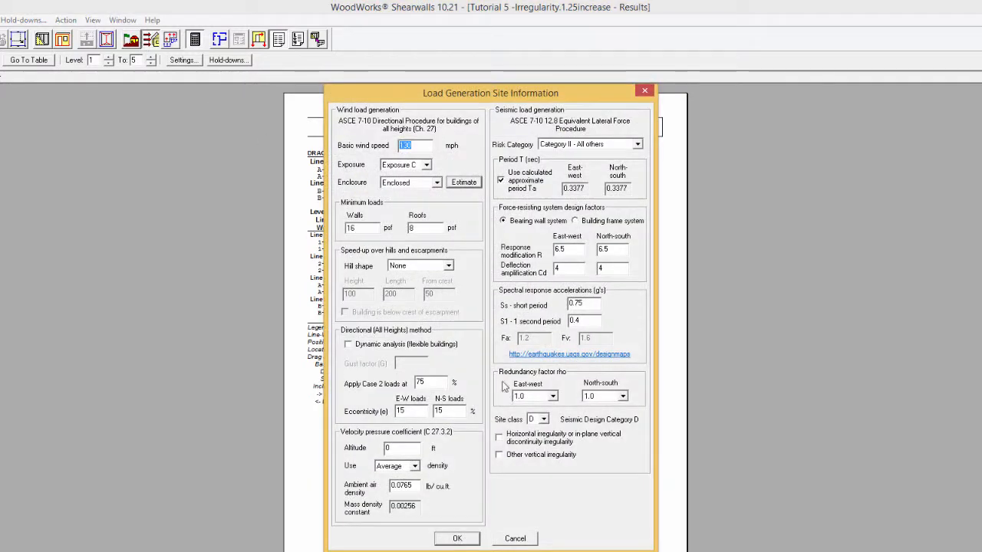
left_click(499, 437)
left_click(457, 538)
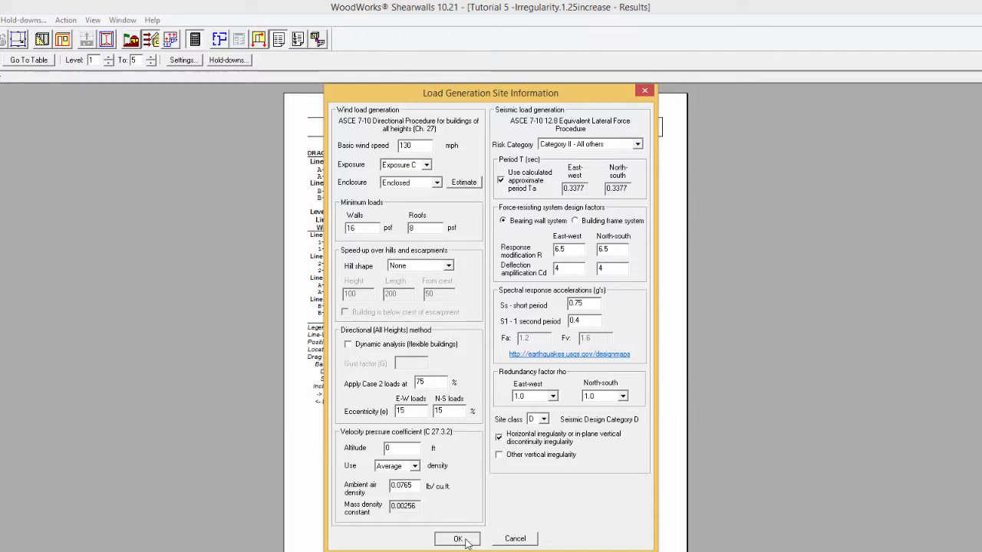
left_click(476, 361)
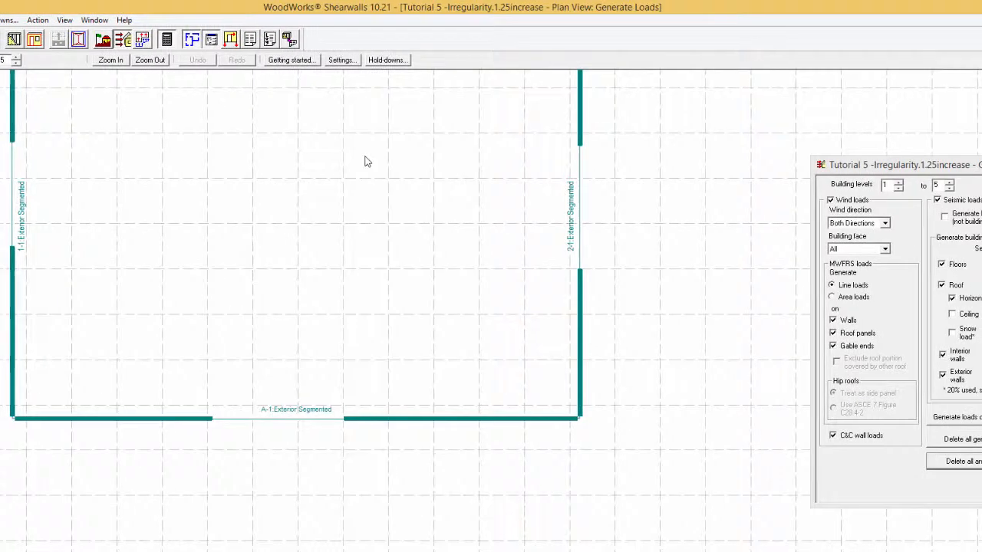
Generate wind and seismic loads on levels 1 to 5 with the irregularity applied, and run the shearwall design.
left_click(961, 418)
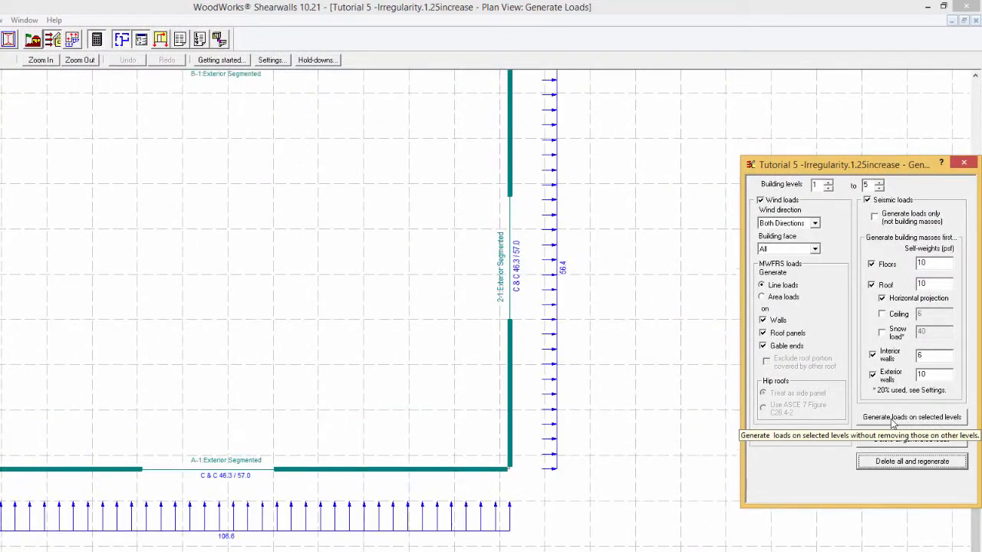
left_click(96, 42)
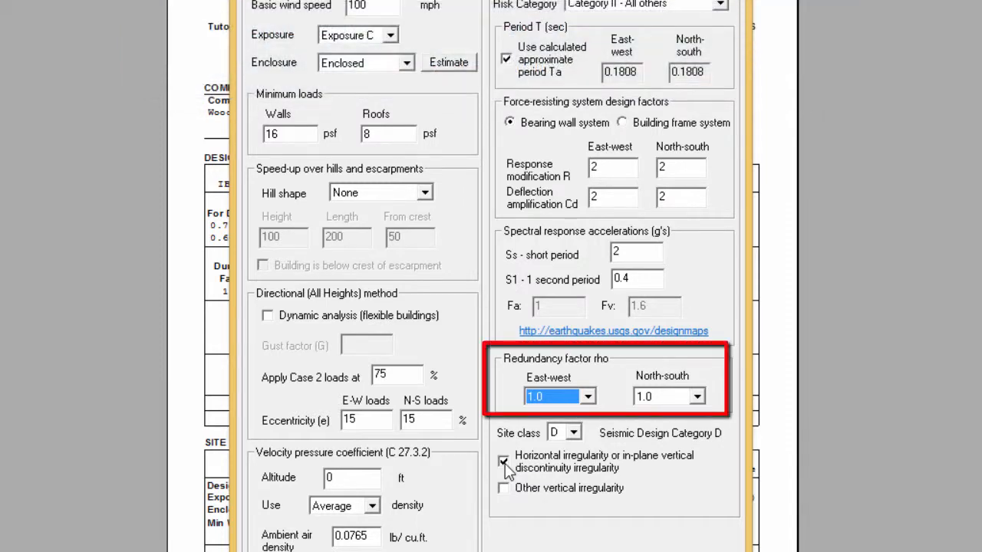
Examine the redundancy factor rho options for the east-west and north-south directions, and dismiss the site information without saving.
left_click(587, 397)
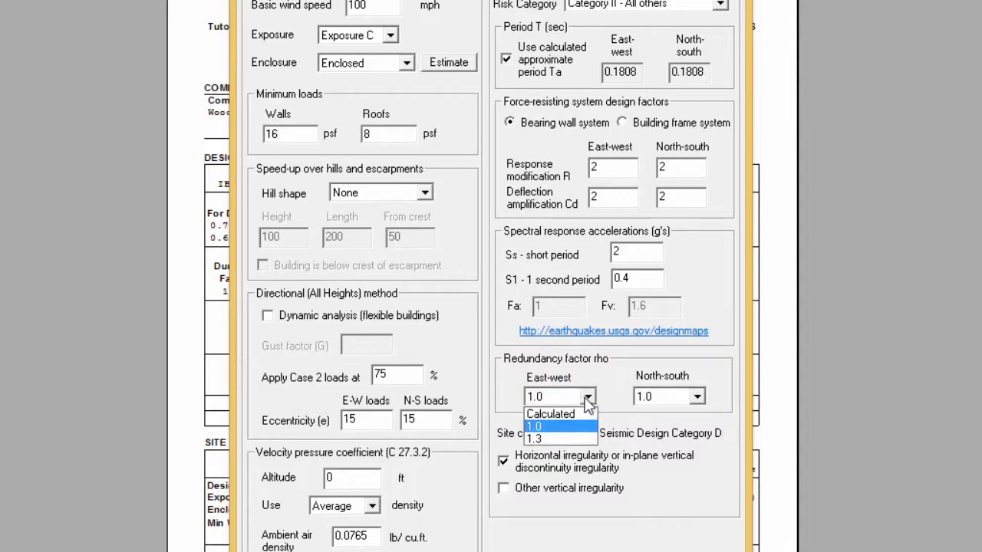
left_click(588, 397)
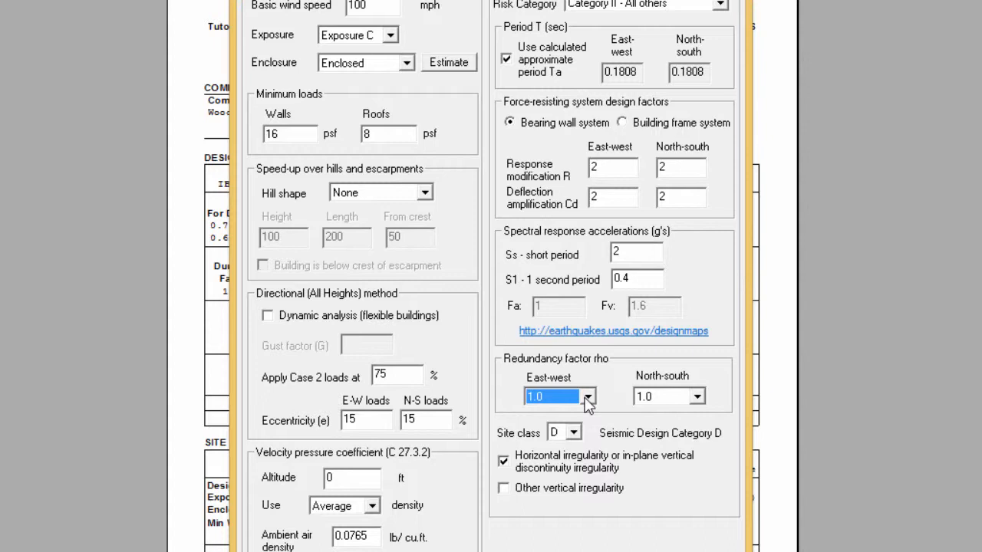
left_click(697, 398)
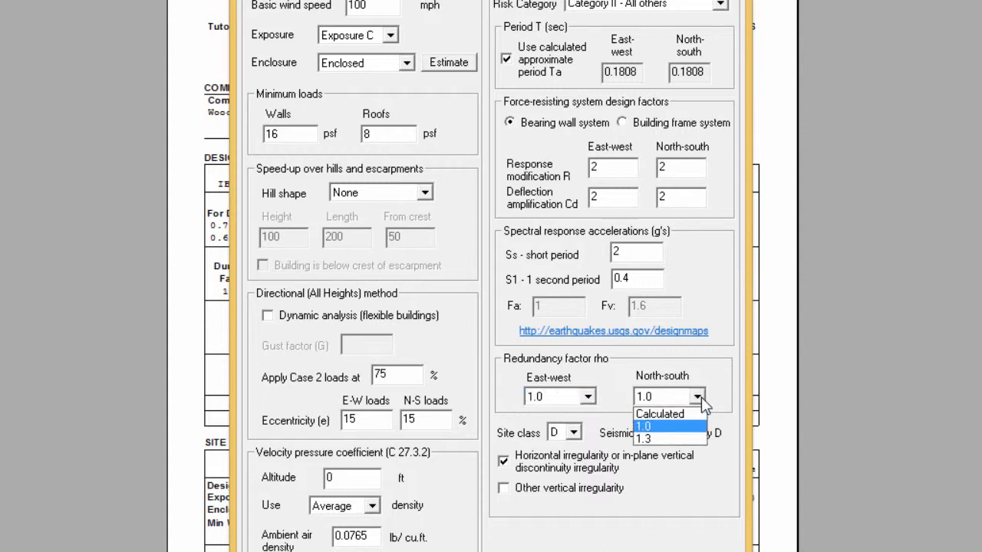
left_click(697, 397)
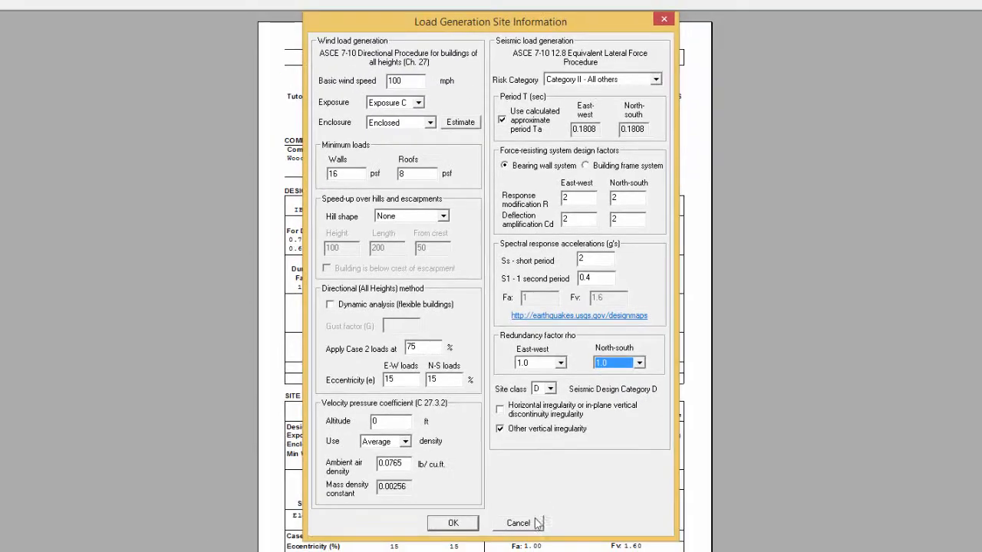
left_click(534, 522)
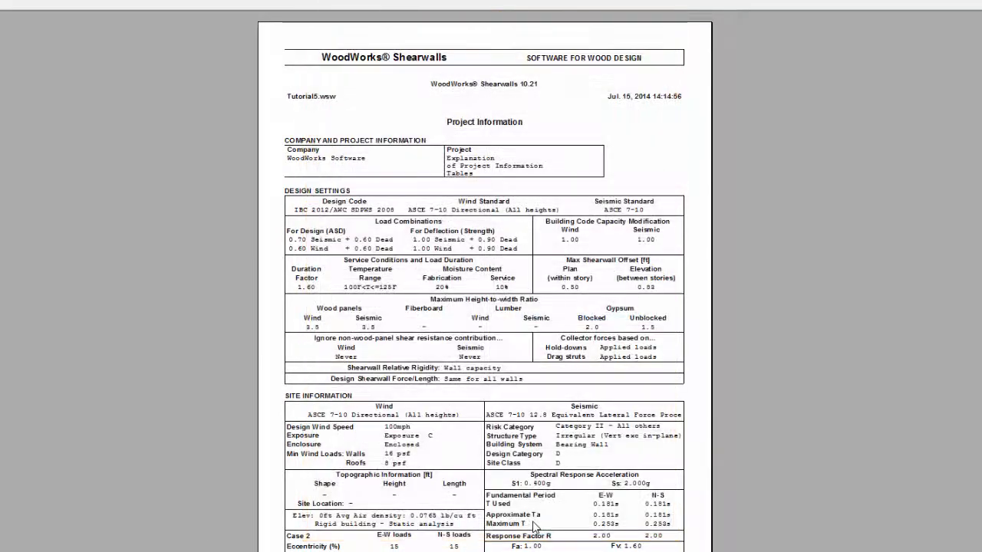